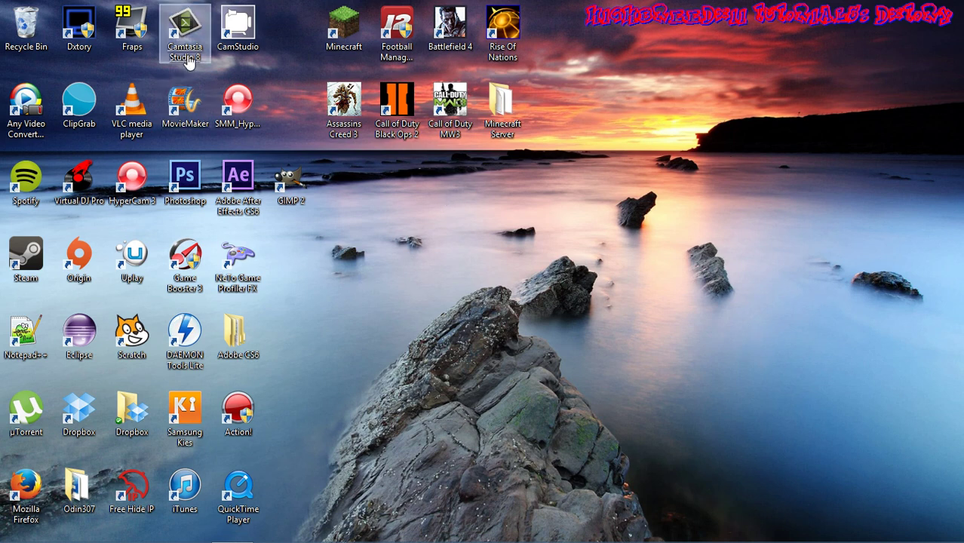
Check Dxtory's existing License: Registered and Expire: Unlimited lines, then close Dxtory
left_click(88, 51)
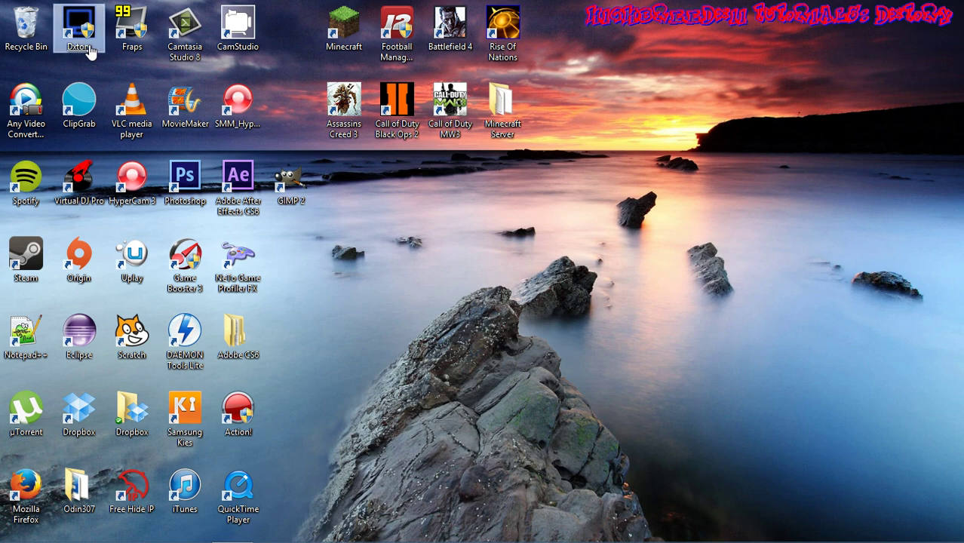
left_click(315, 195)
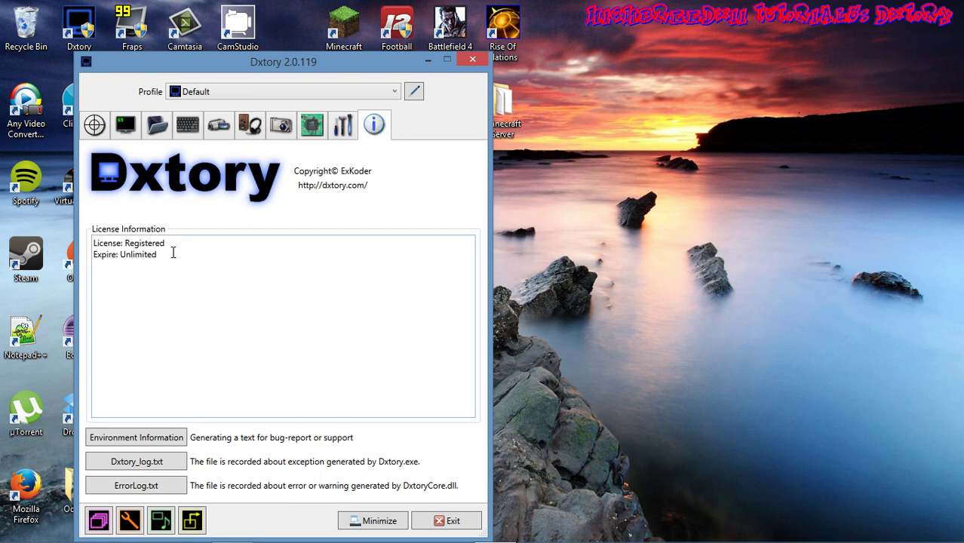
left_click_drag(170, 247, 89, 247)
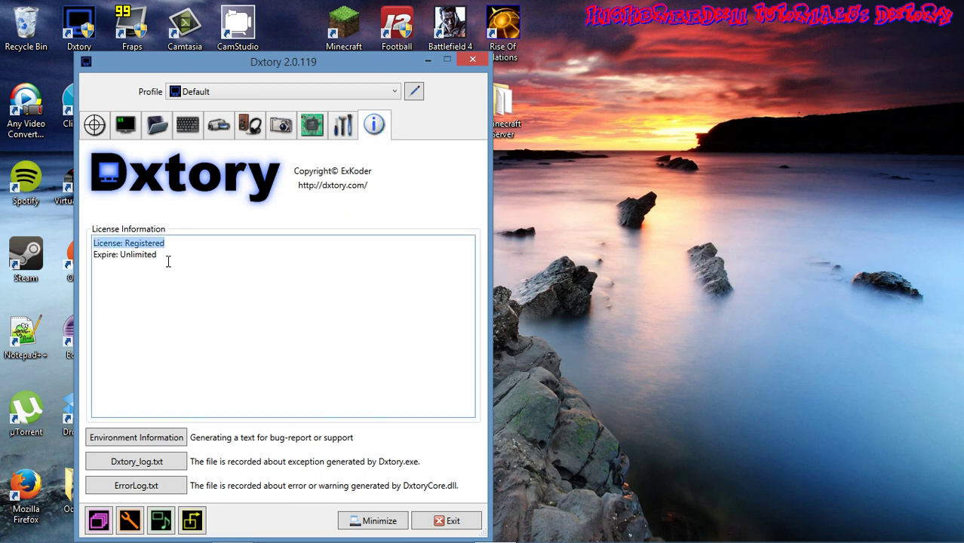
left_click_drag(168, 261, 87, 260)
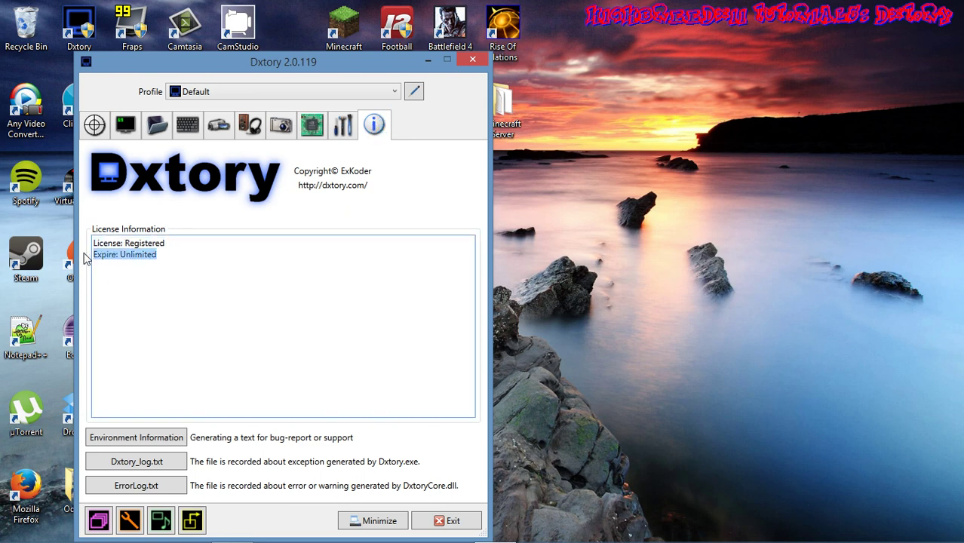
left_click(437, 526)
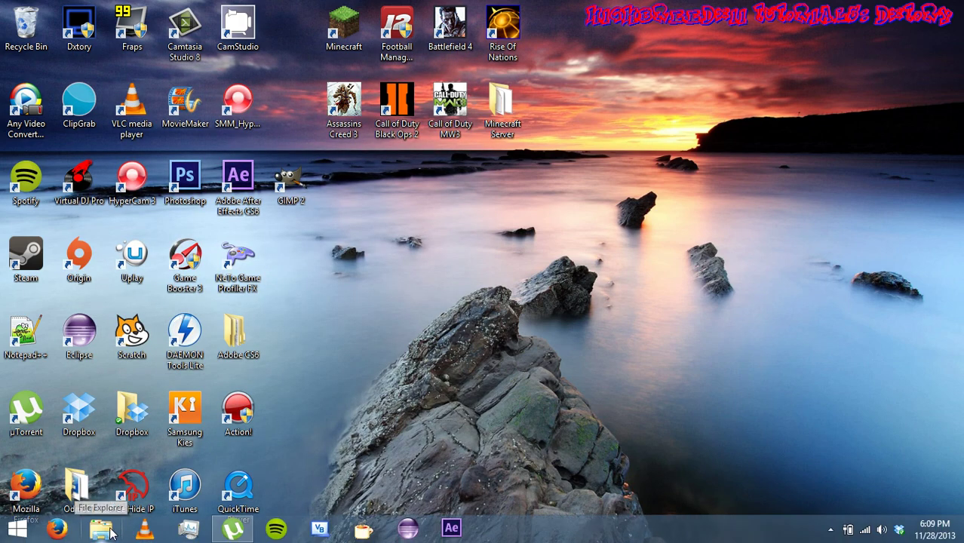
Browse to Dropbox > Screen Recorders and select Dxtory Highbreed Cracked.zip
left_click(105, 531)
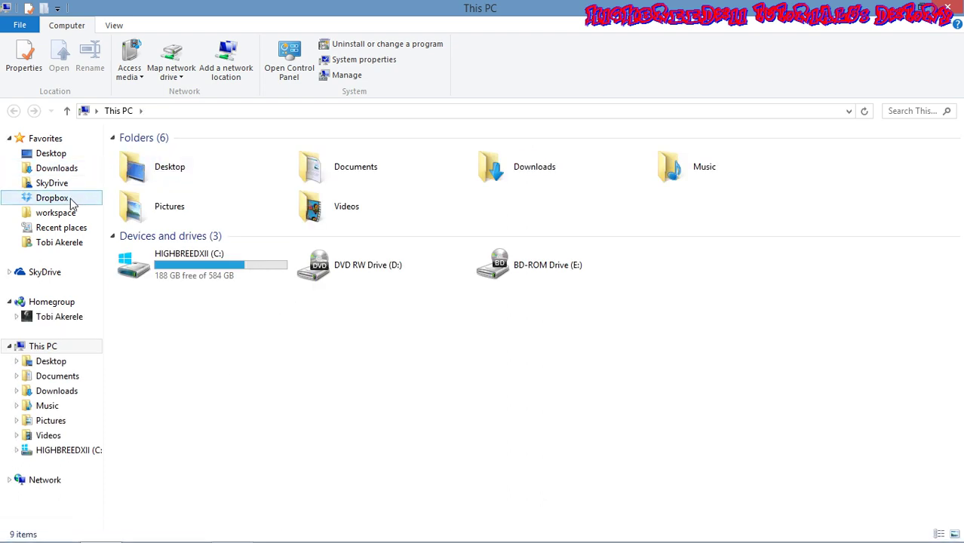
left_click(70, 200)
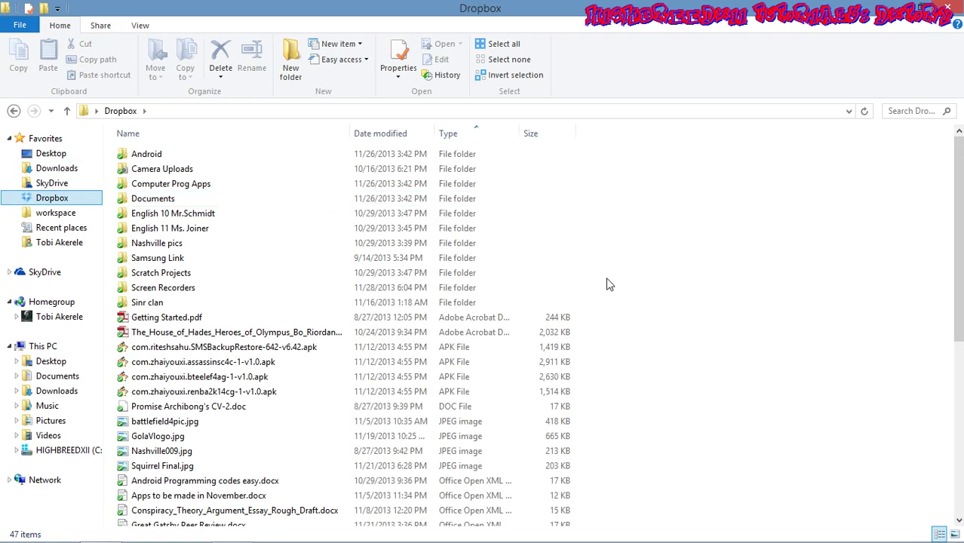
left_click(475, 293)
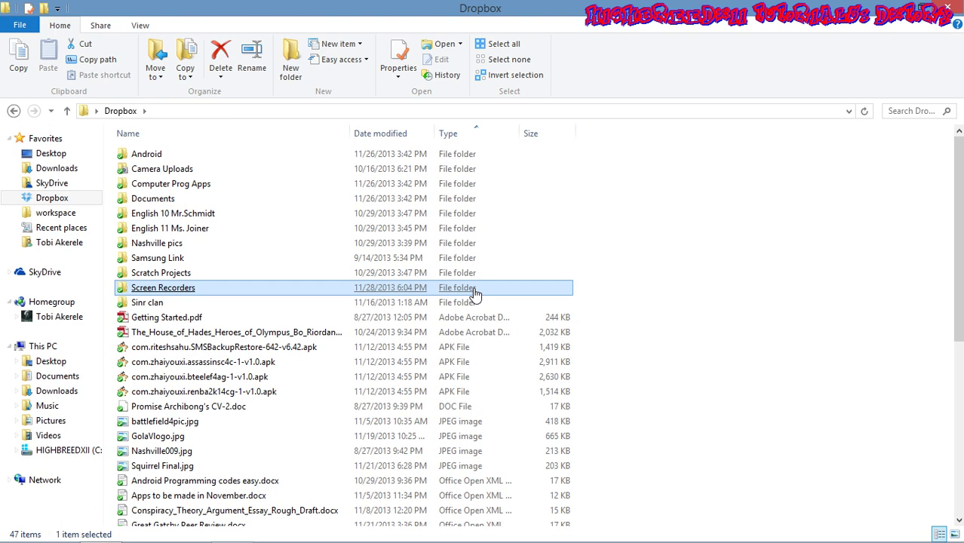
double_click(475, 293)
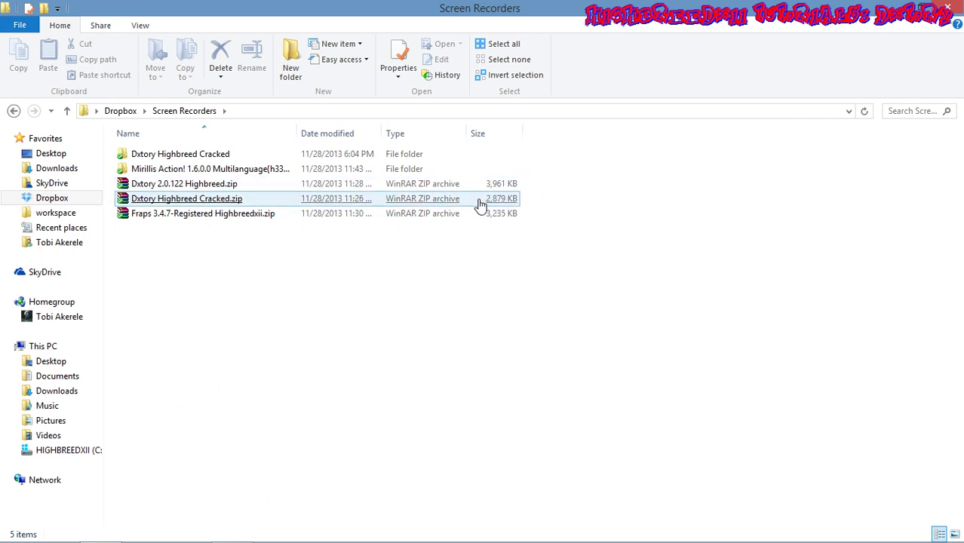
left_click(479, 204)
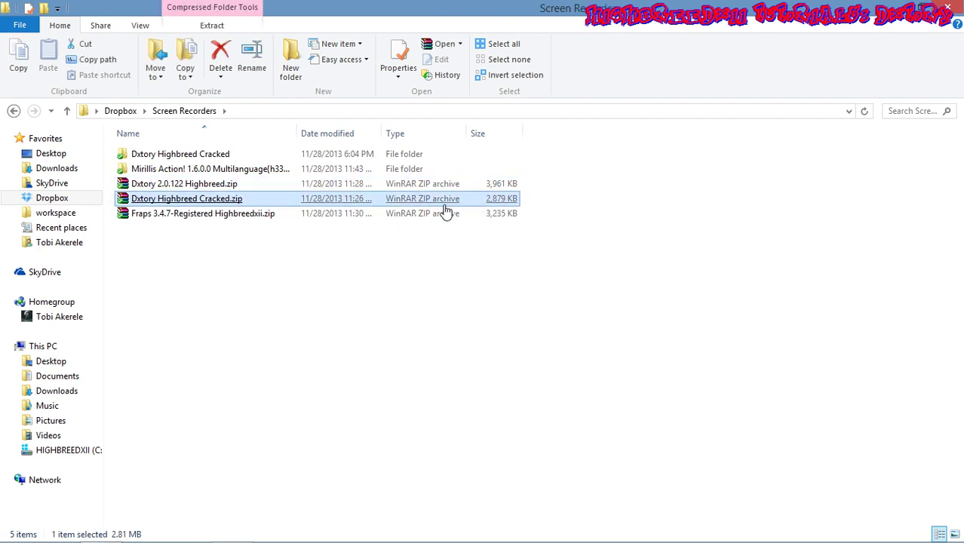
Delete the old Dxtory Highbreed Cracked folder
right_click(440, 204)
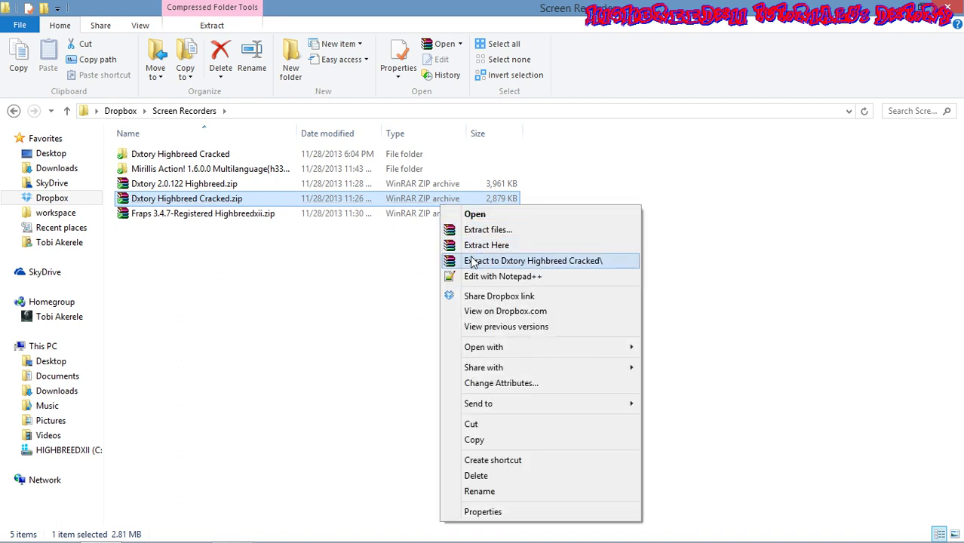
left_click(228, 244)
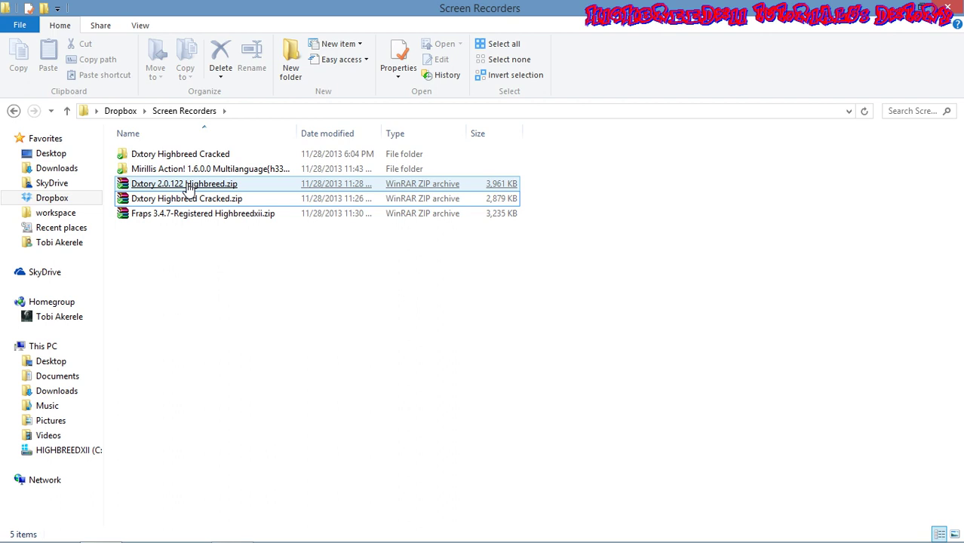
left_click(188, 187)
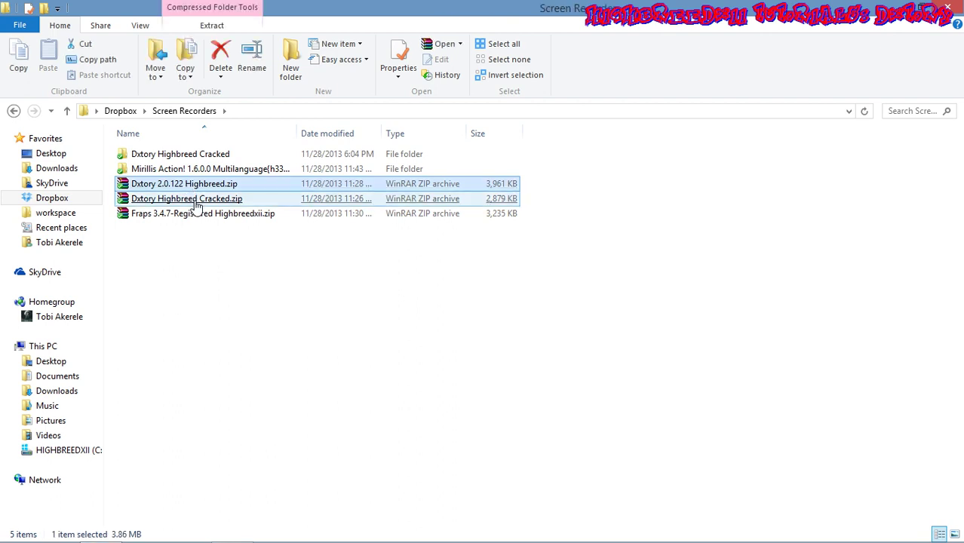
left_click(194, 202)
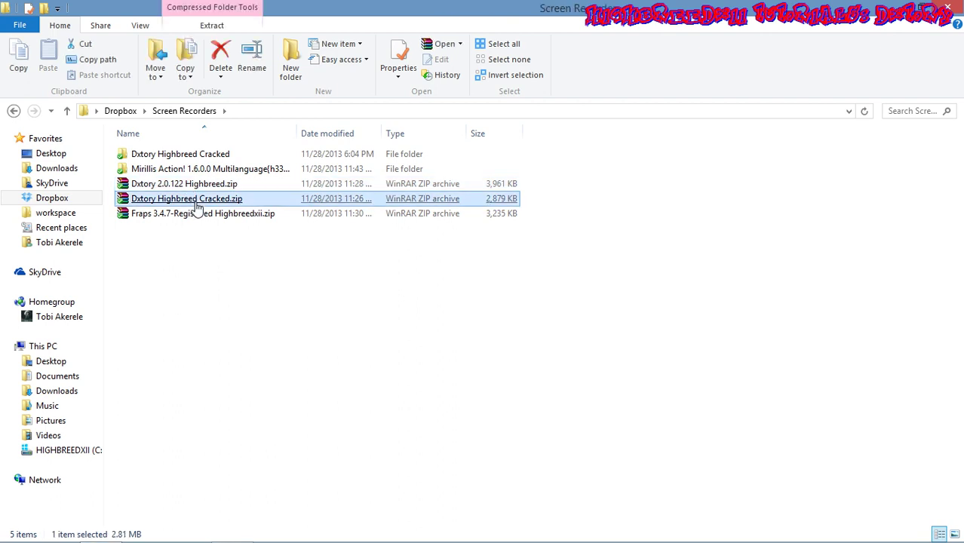
left_click(190, 155)
key("Delete")
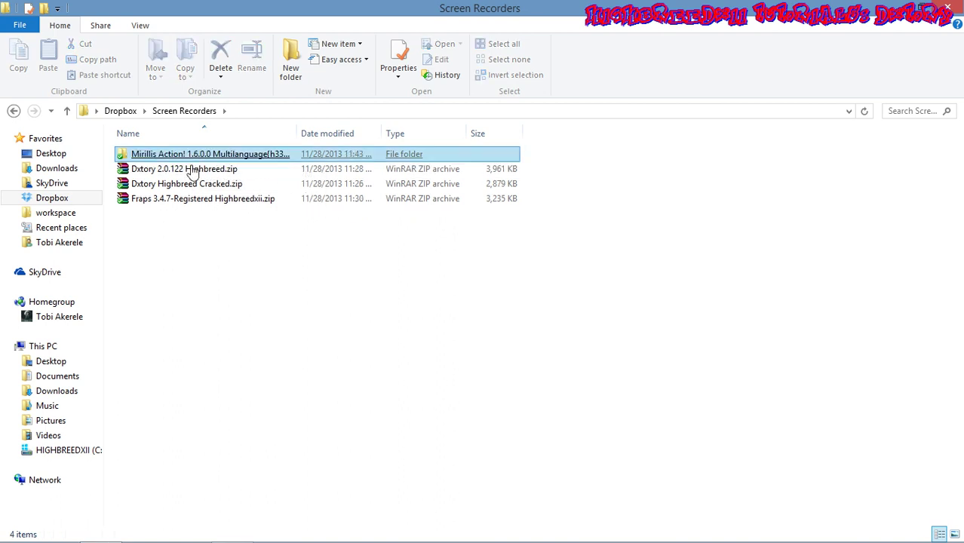
Extract Dxtory Highbreed Cracked.zip into a new Dxtory Highbreed Cracked folder
left_click(194, 185)
right_click(196, 187)
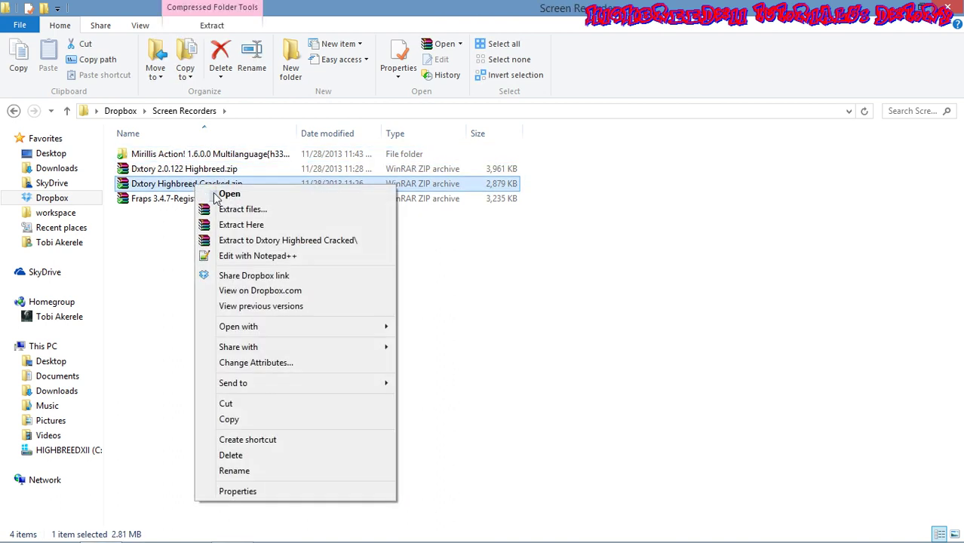
left_click(253, 241)
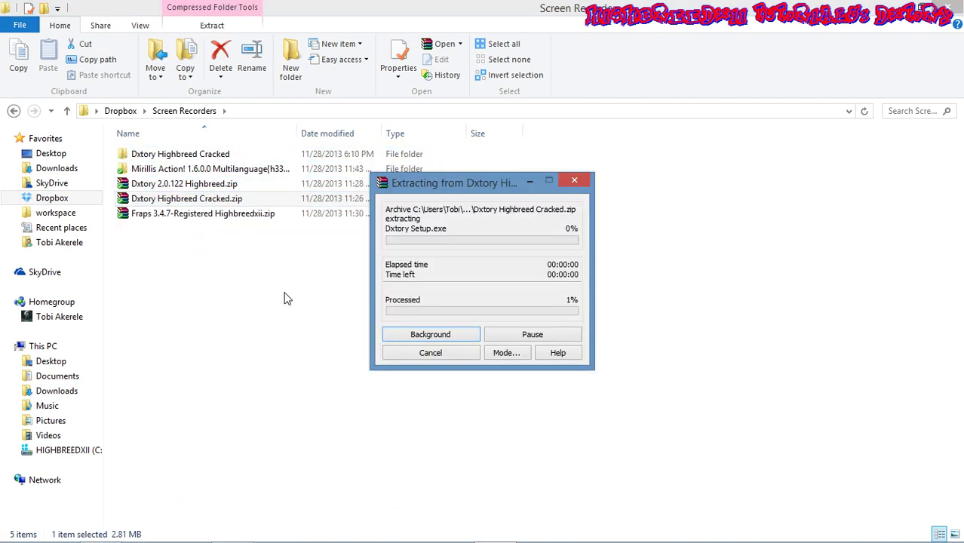
Go through the nested folders into Dxtory Full 2.0.119 Highbreed and run Dxtory Setup.exe
double_click(314, 154)
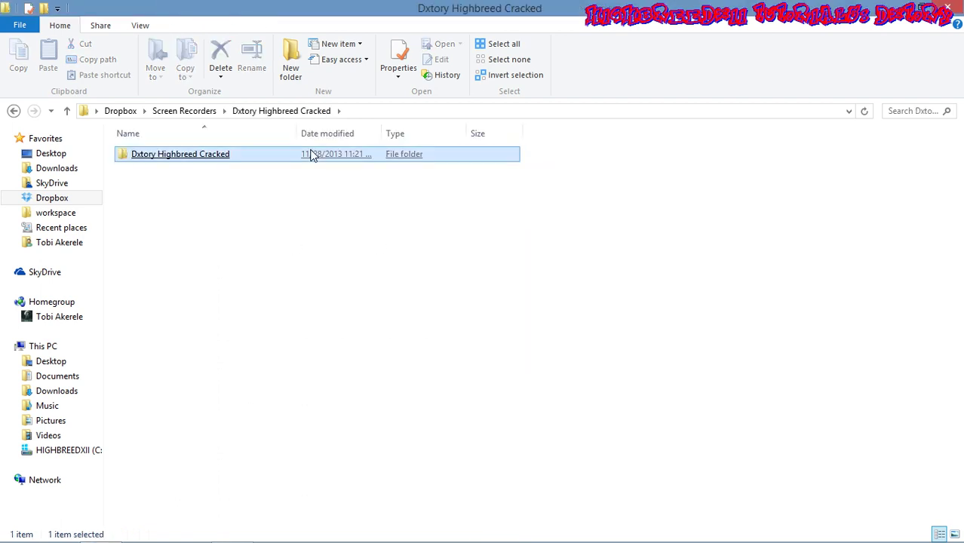
double_click(316, 156)
double_click(318, 157)
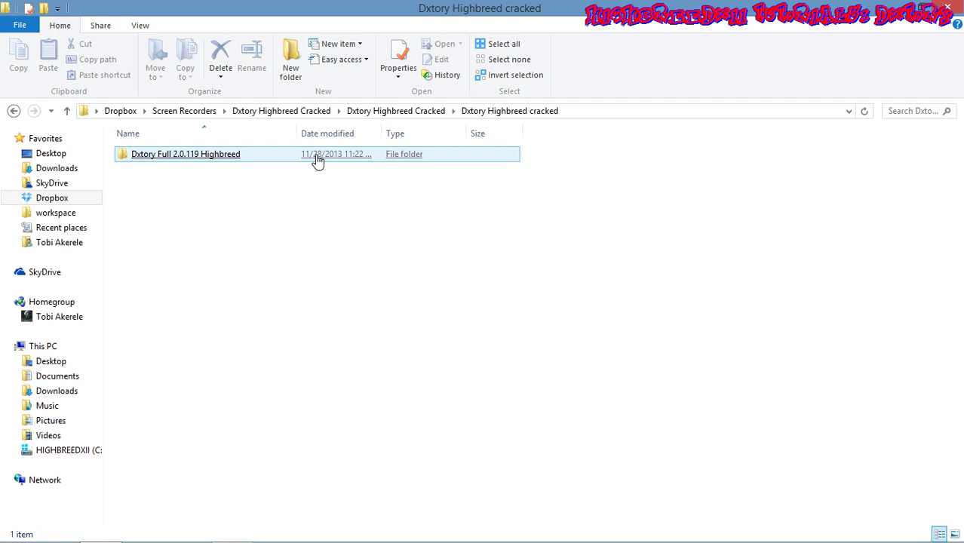
double_click(318, 159)
left_click(316, 160)
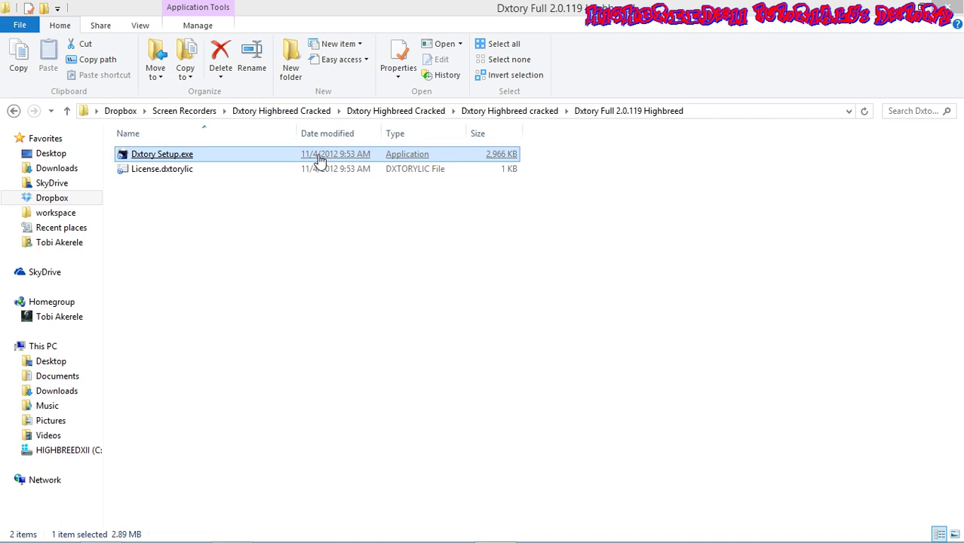
double_click(320, 158)
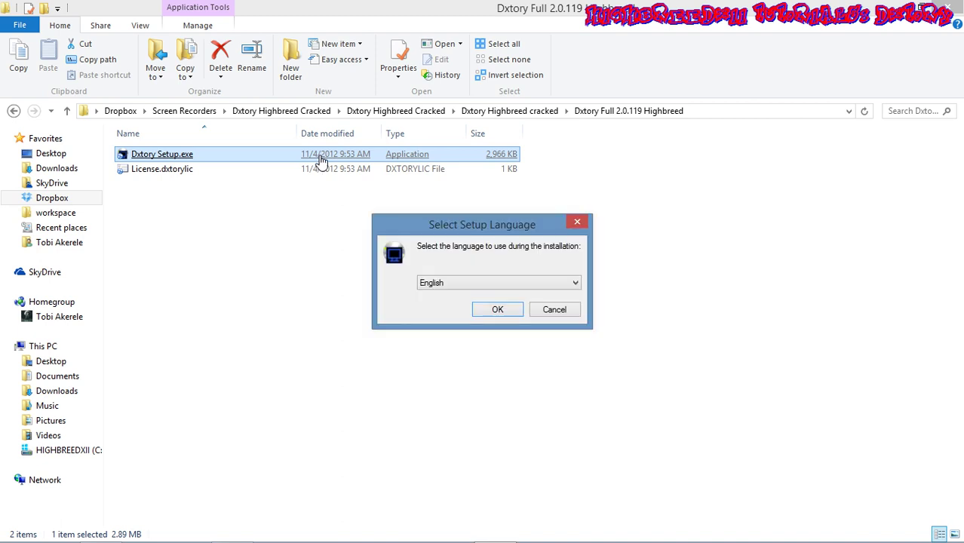
Install Dxtory in English, accepting the licence and keeping the default location and Dxtory2.0 Start Menu folder
left_click(495, 309)
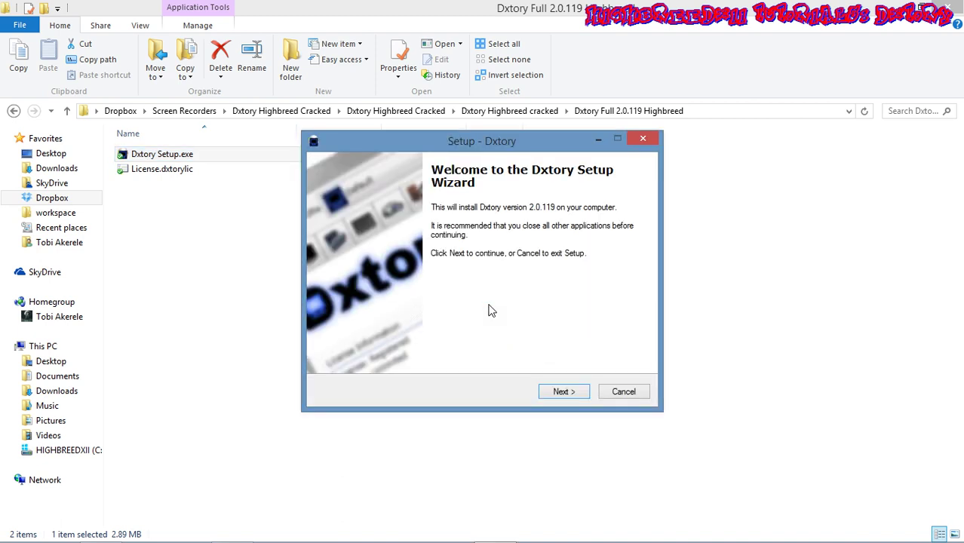
left_click(561, 392)
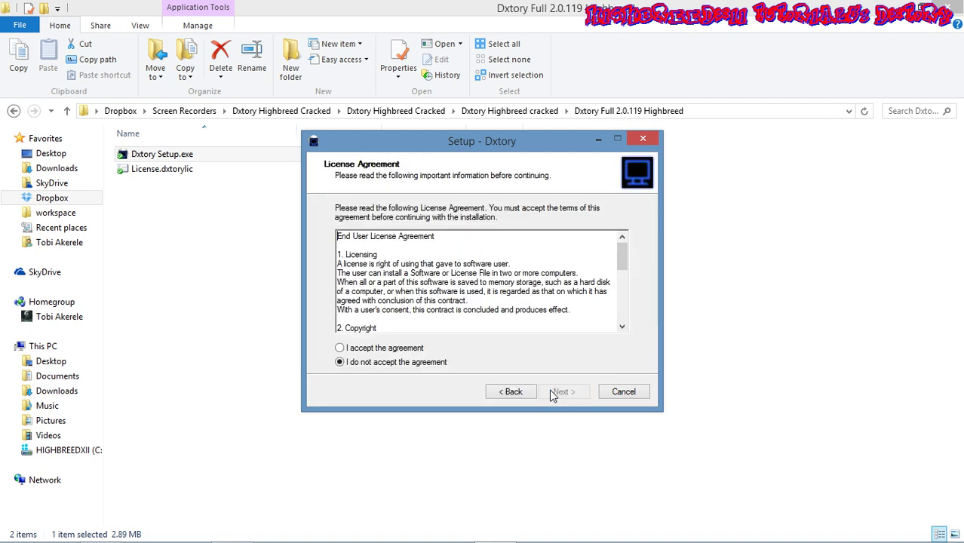
left_click(389, 351)
left_click(565, 393)
left_click(564, 393)
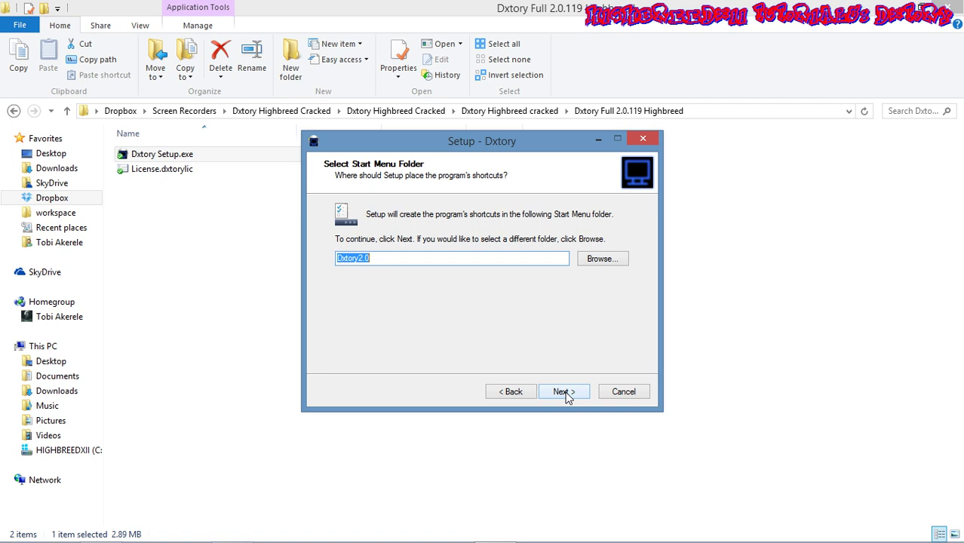
left_click(564, 392)
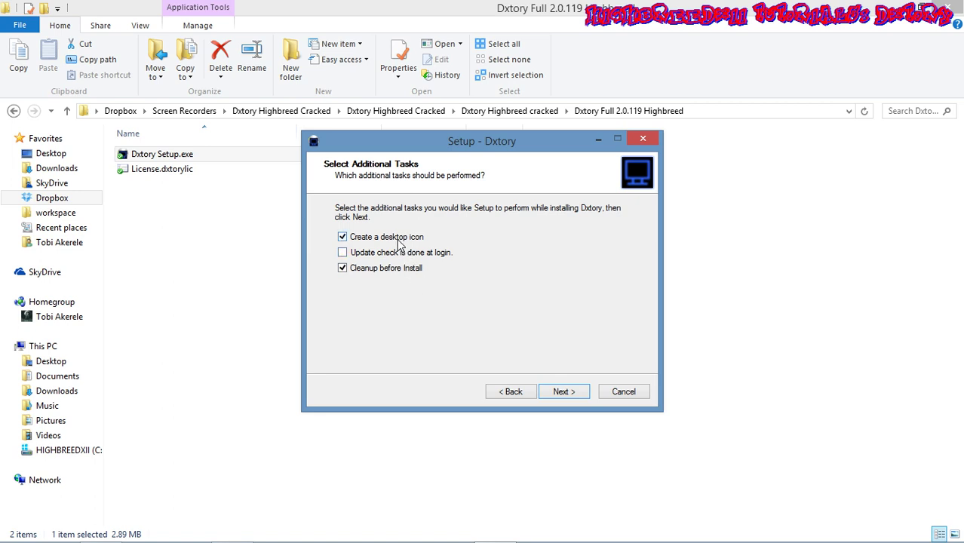
left_click(563, 392)
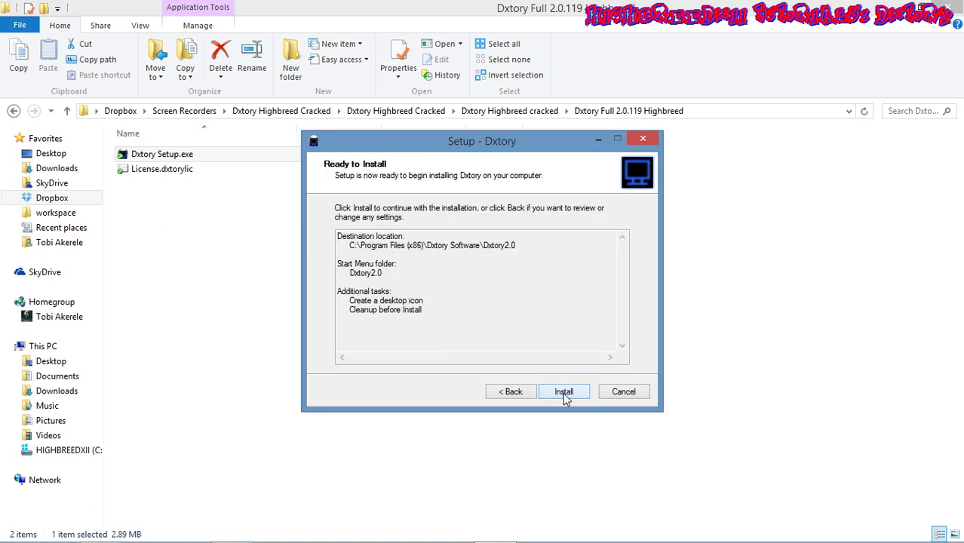
left_click(564, 392)
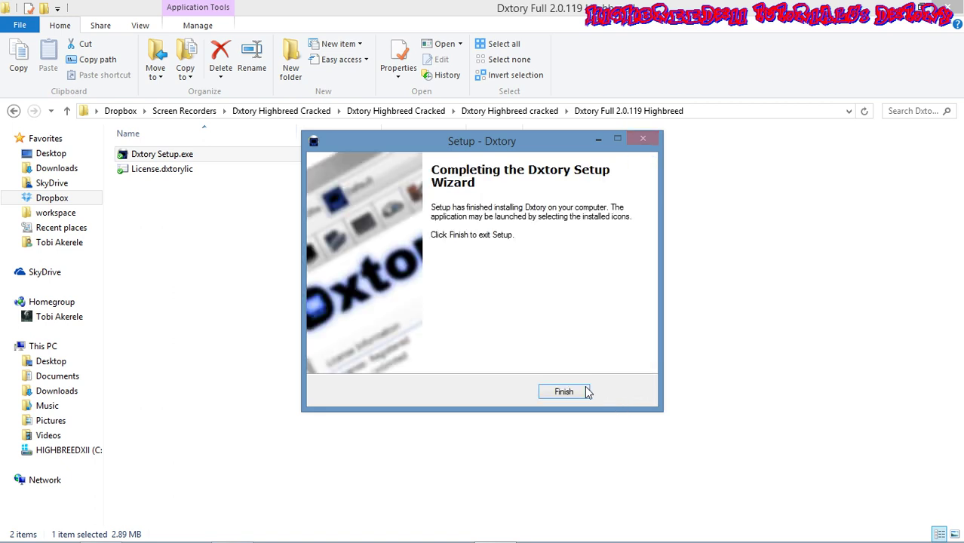
Close the finished setup wizard and folder window, then start Dxtory from its desktop shortcut
left_click(573, 391)
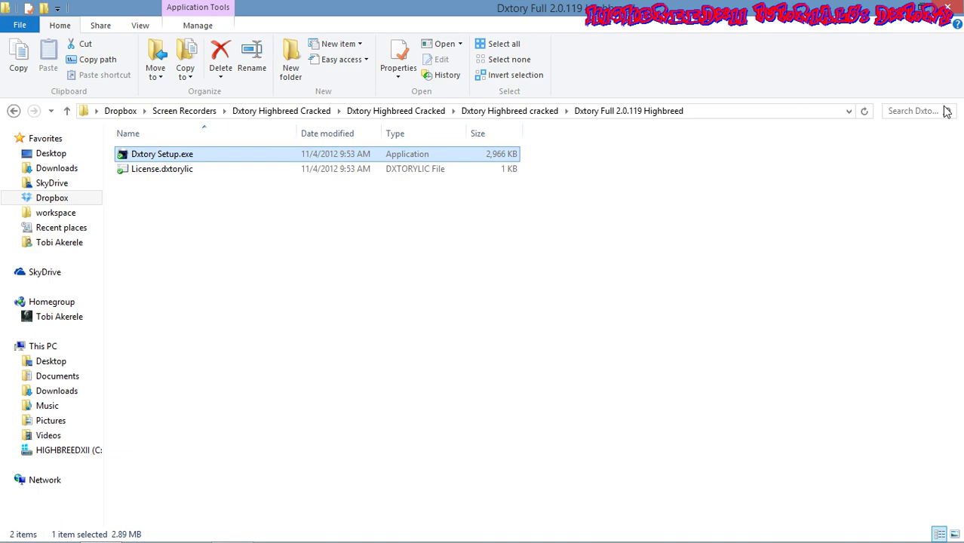
left_click(944, 6)
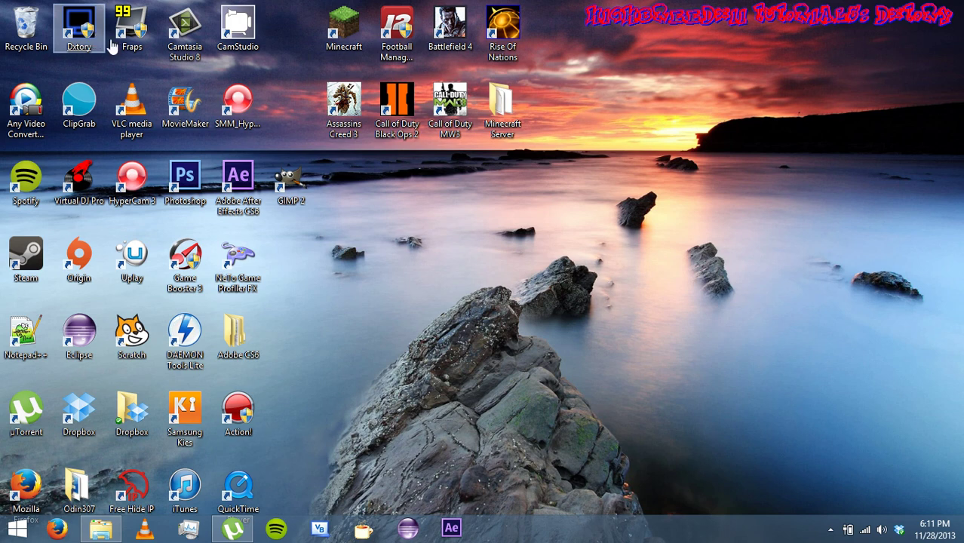
left_click(291, 183)
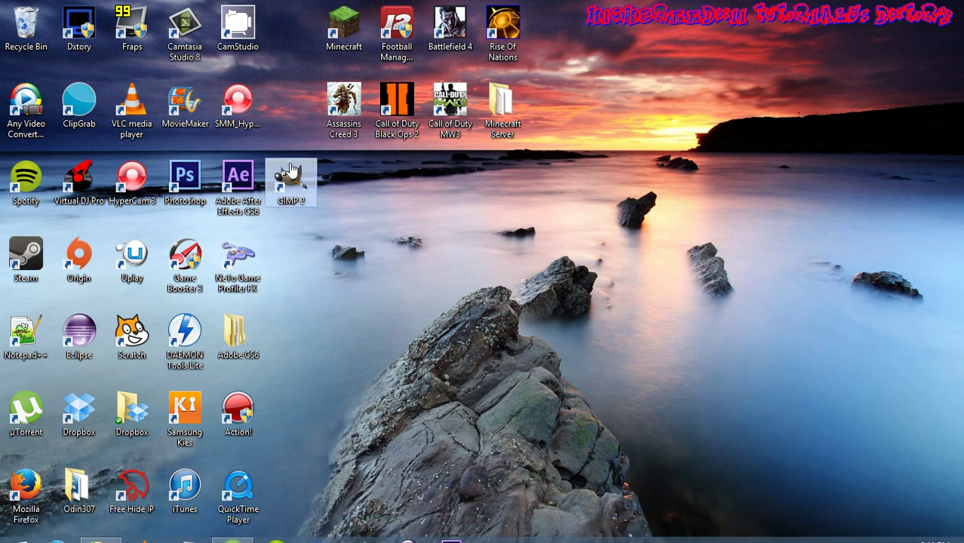
left_click(83, 31)
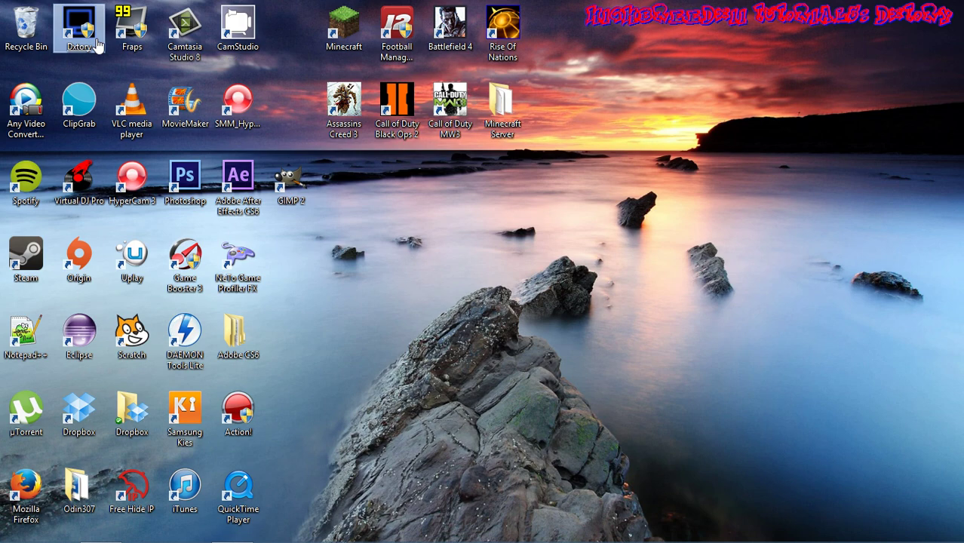
double_click(97, 46)
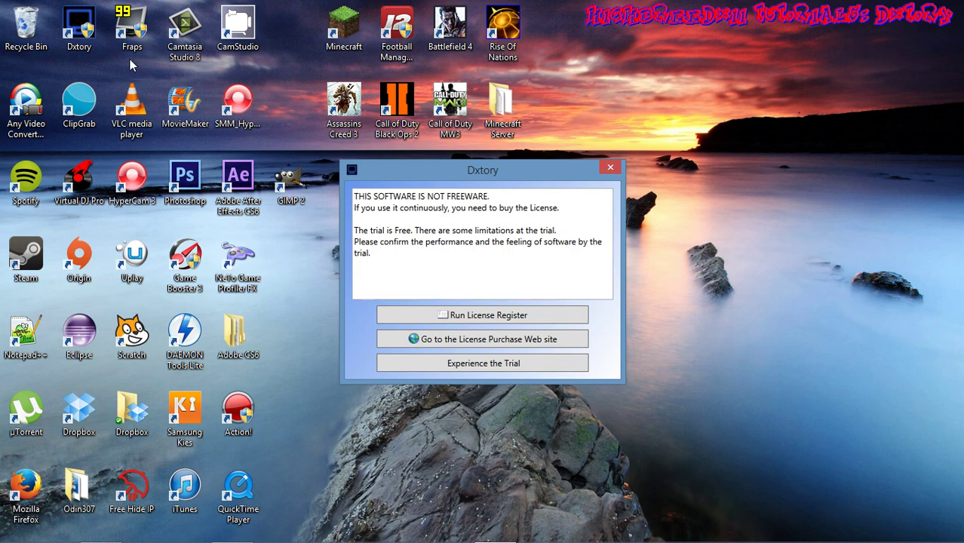
Dismiss the trial notice and register Dxtory using License.dxtorylic from the extracted folder
left_click(611, 168)
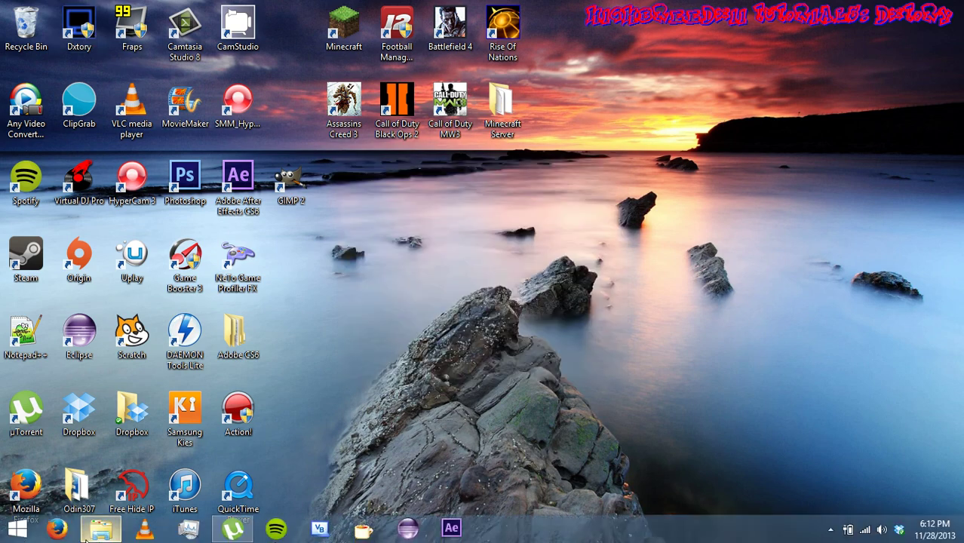
left_click(101, 530)
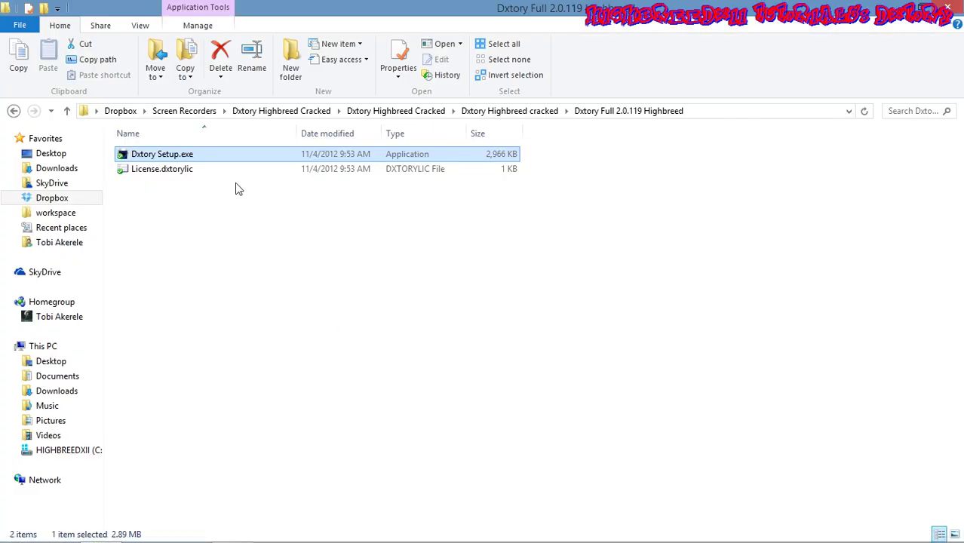
left_click(168, 170)
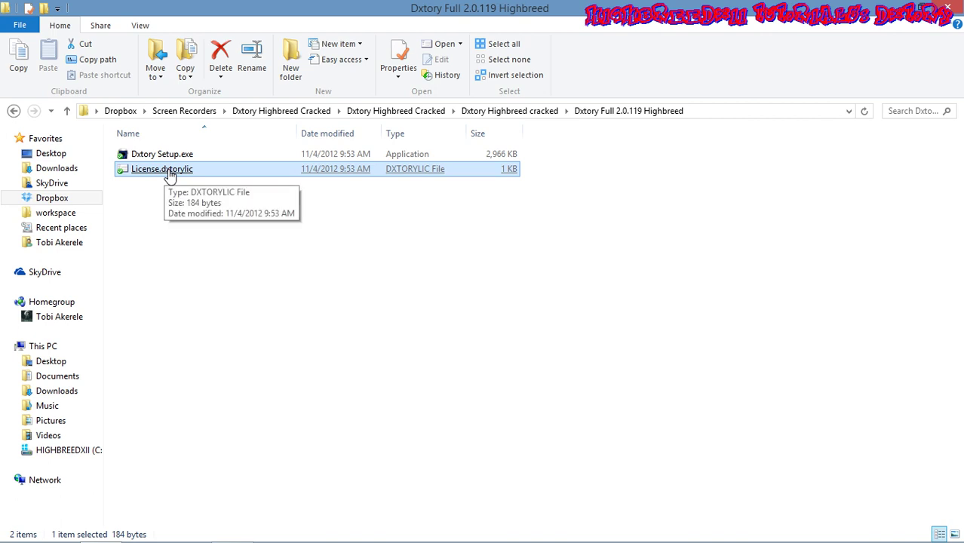
double_click(169, 171)
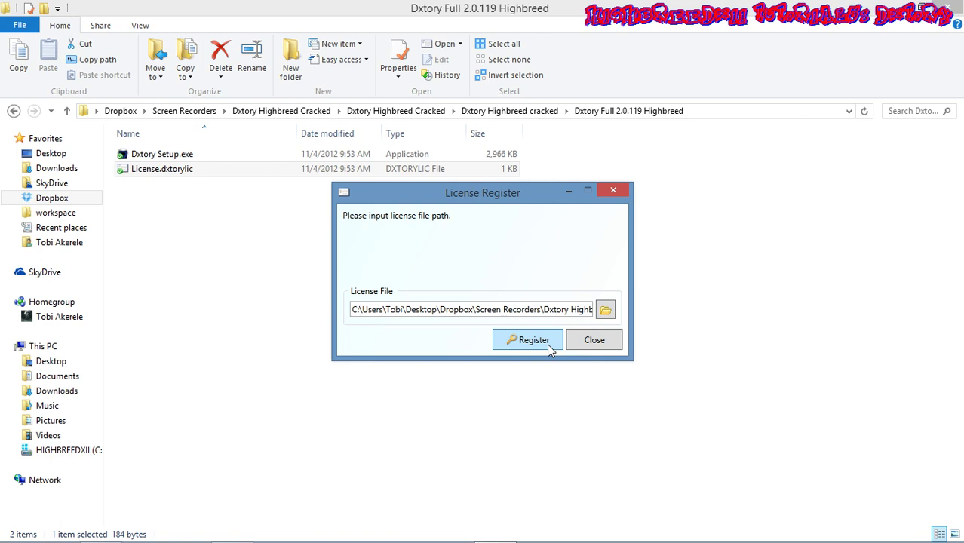
left_click(550, 348)
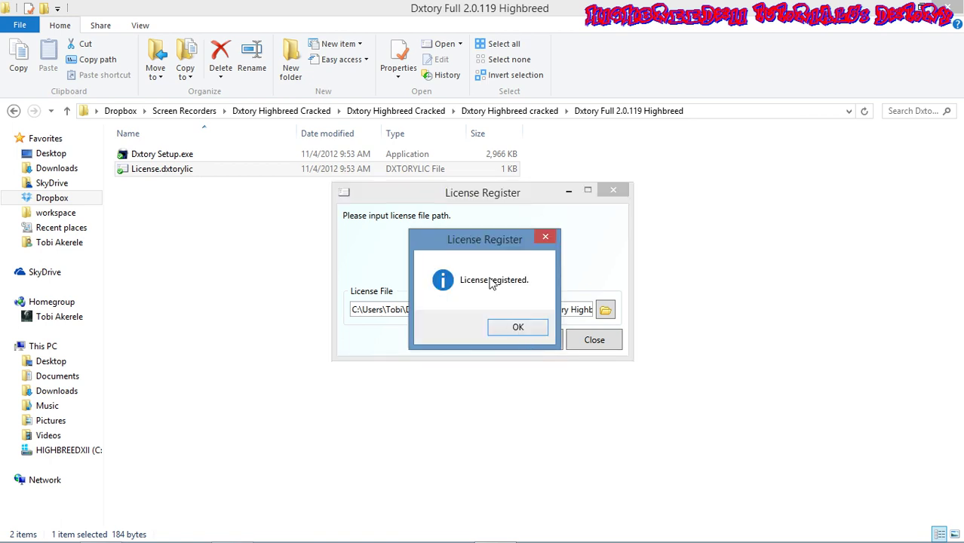
left_click(525, 328)
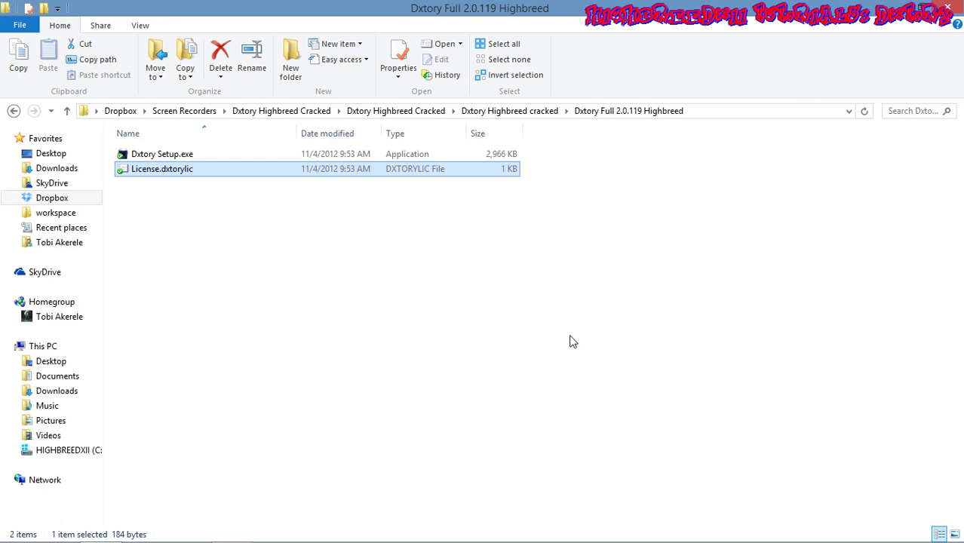
Close the folder window and relaunch Dxtory from its desktop shortcut
left_click(949, 7)
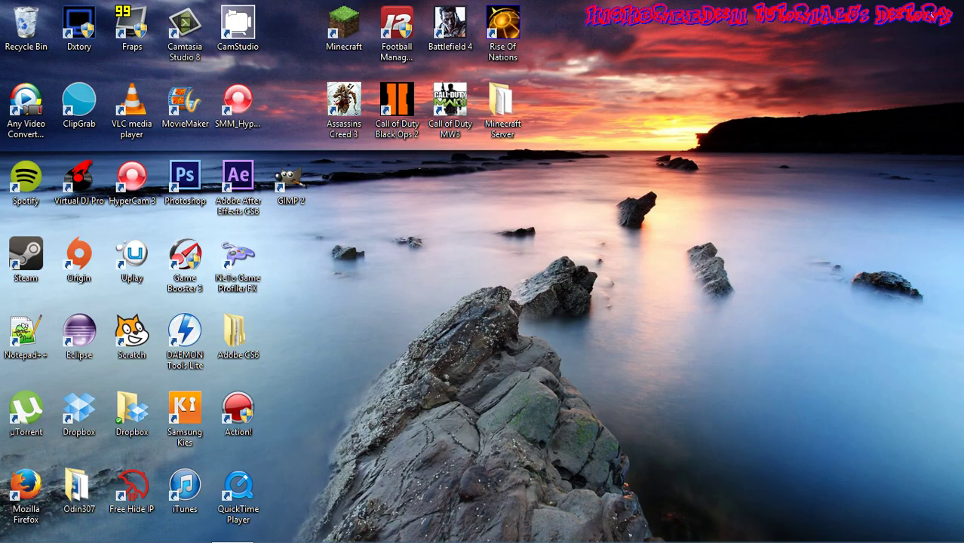
left_click(90, 37)
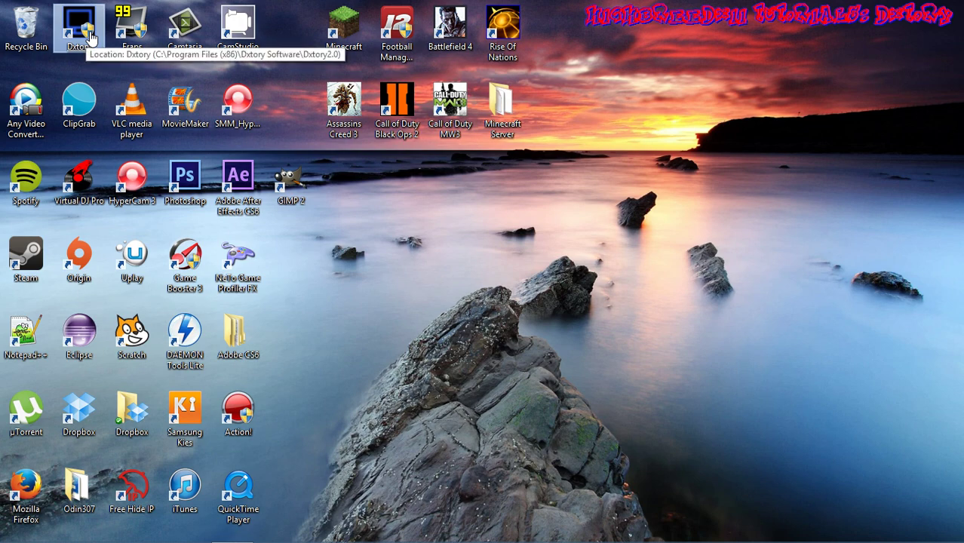
double_click(90, 38)
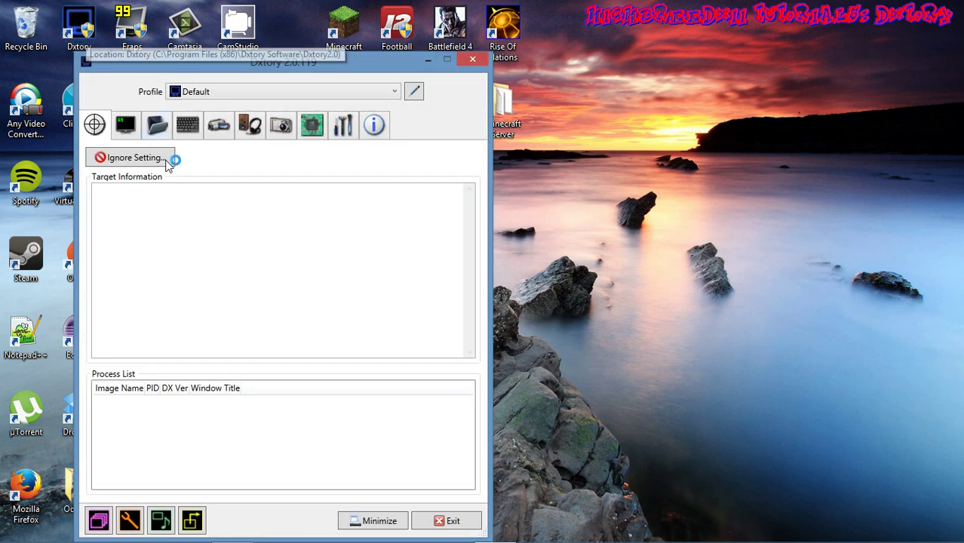
Browse the Overlay, Folder, Hotkey, Movie, Audio, Screenshot and Advanced settings pages
left_click(132, 139)
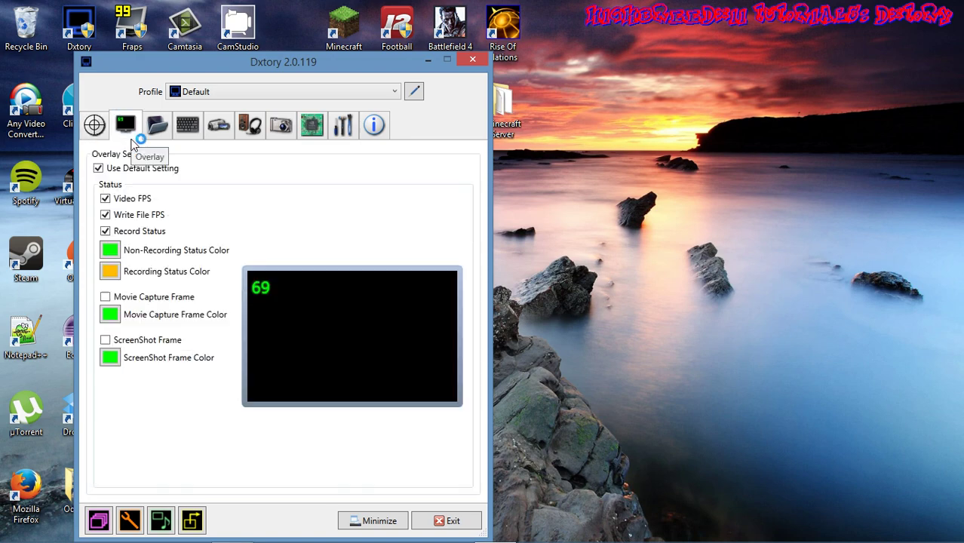
left_click(155, 137)
left_click(190, 137)
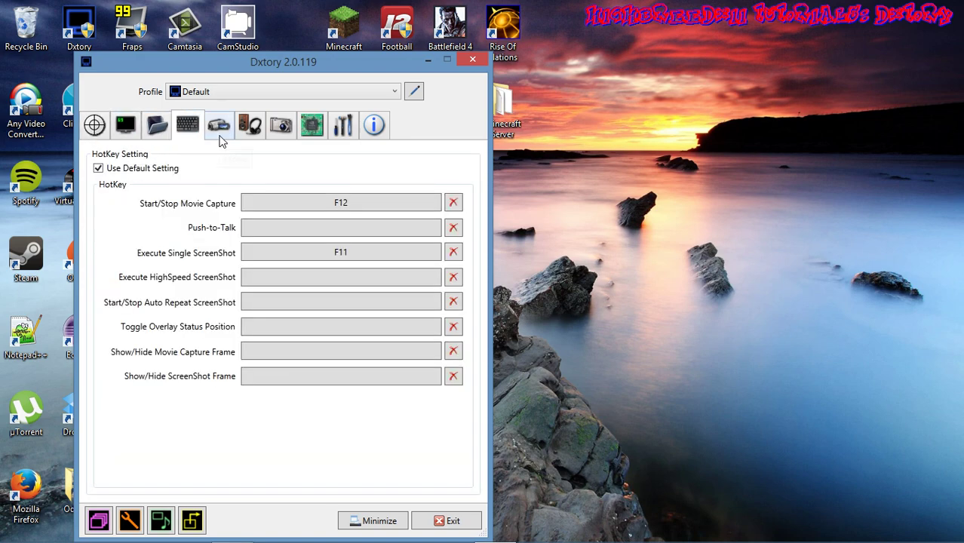
left_click(223, 138)
left_click(254, 136)
left_click(283, 133)
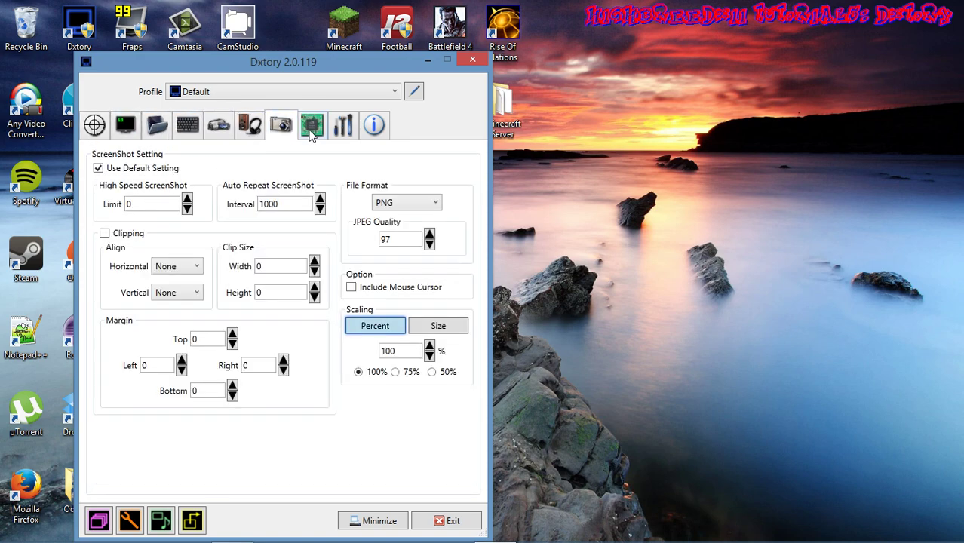
left_click(312, 132)
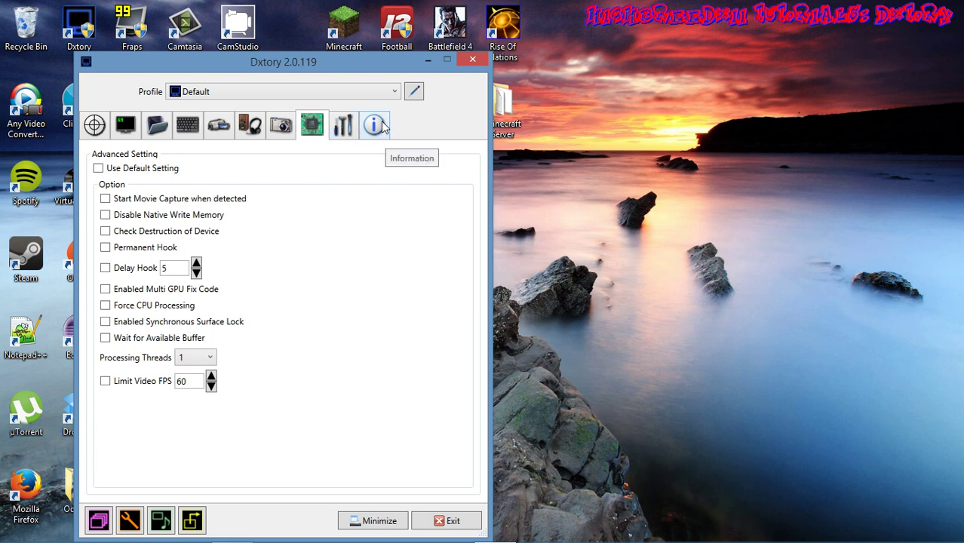
Open the Information page and highlight the License: Registered and Expire: Unlimited lines
left_click(382, 126)
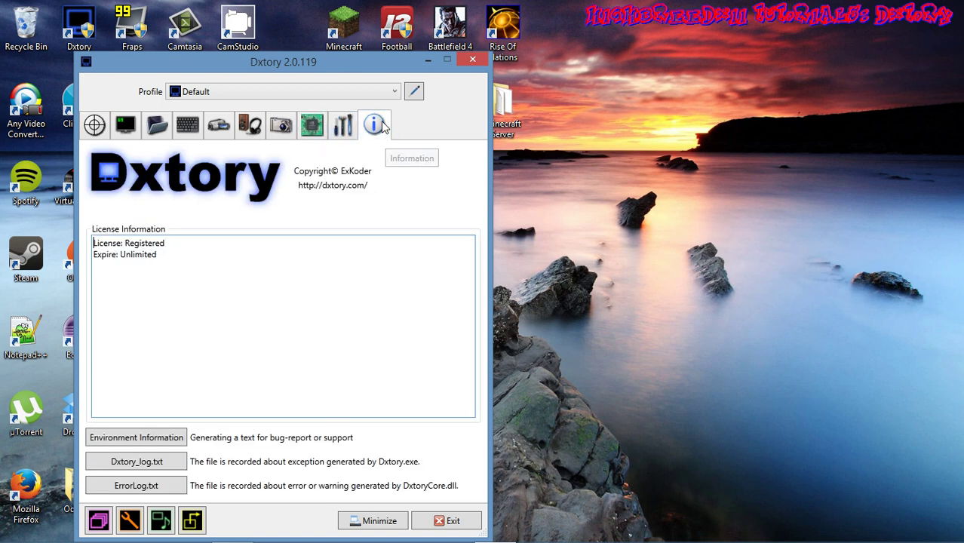
left_click(173, 245)
left_click_drag(165, 243, 93, 244)
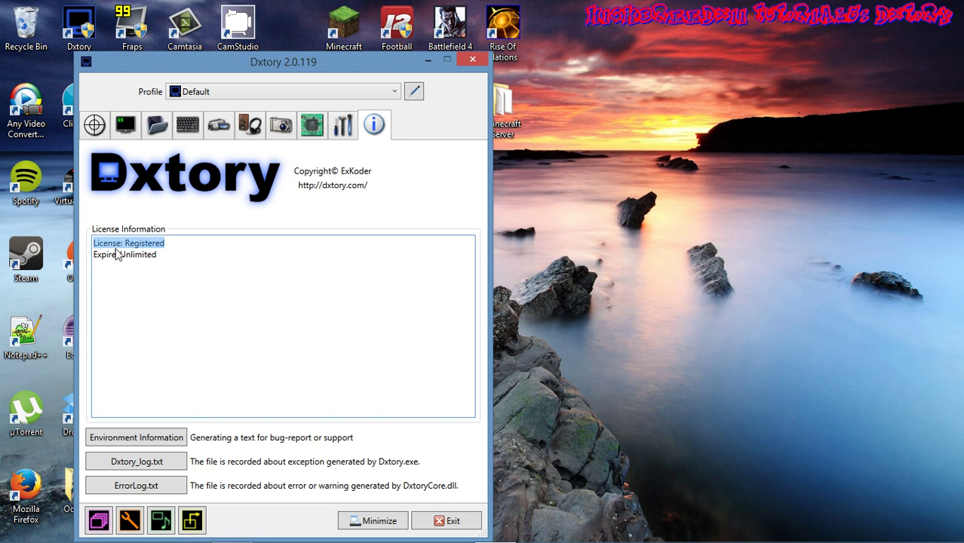
left_click(167, 260)
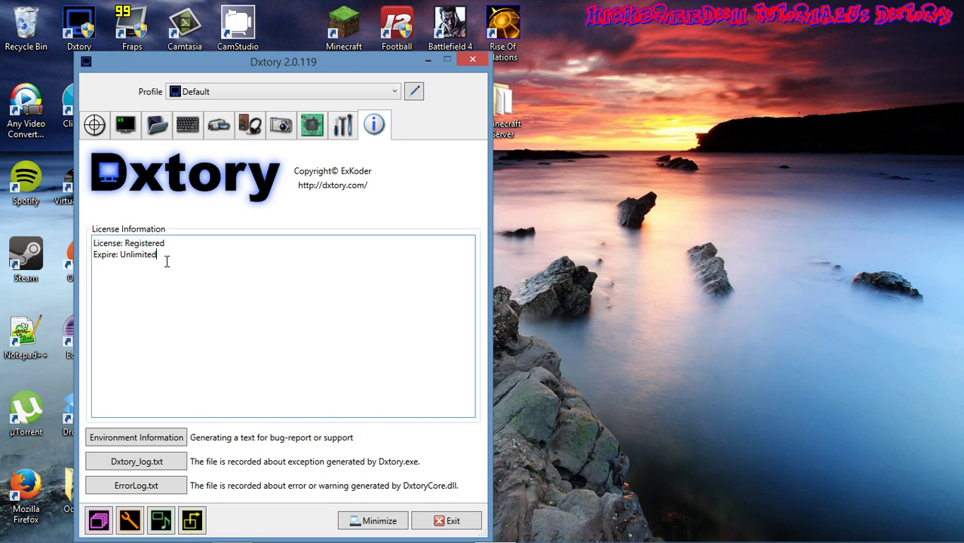
left_click(92, 263, "shift")
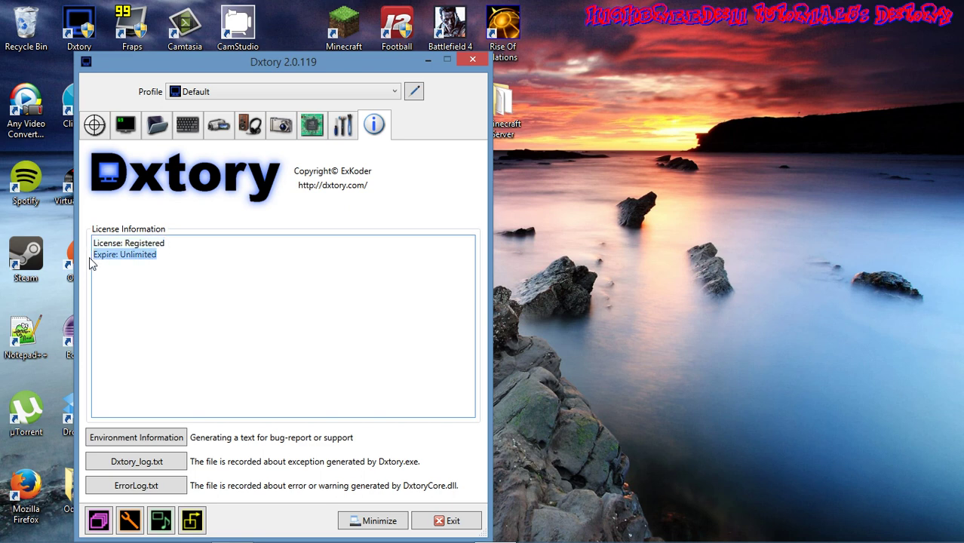